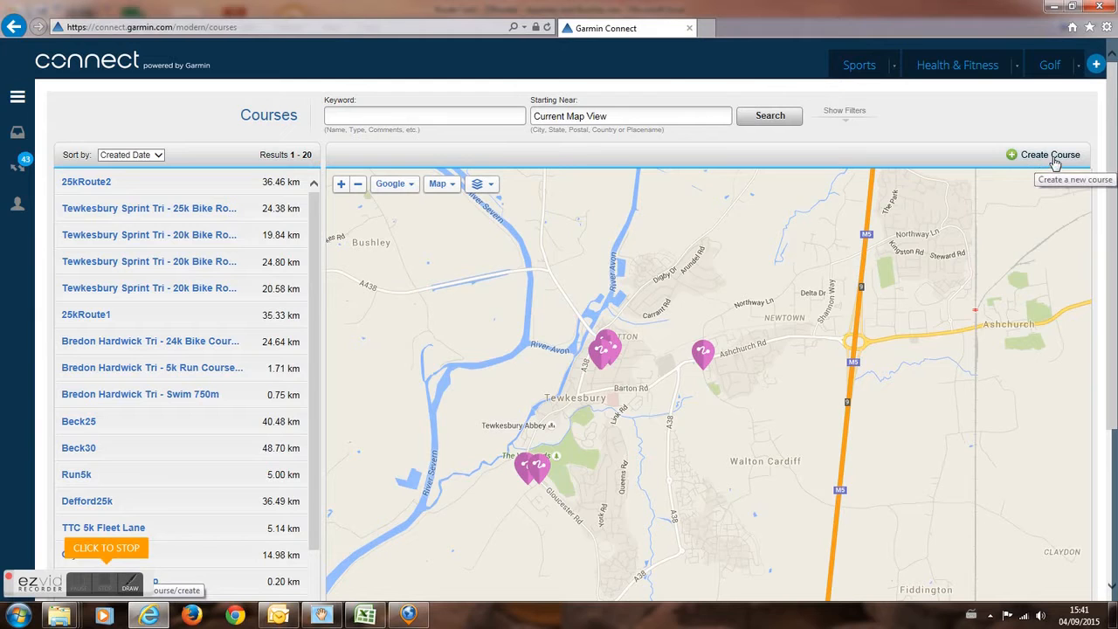
Step: Create a new course on the Google map, declining OpenStreetMap, and collapse the elevation chart
left_click(1055, 161)
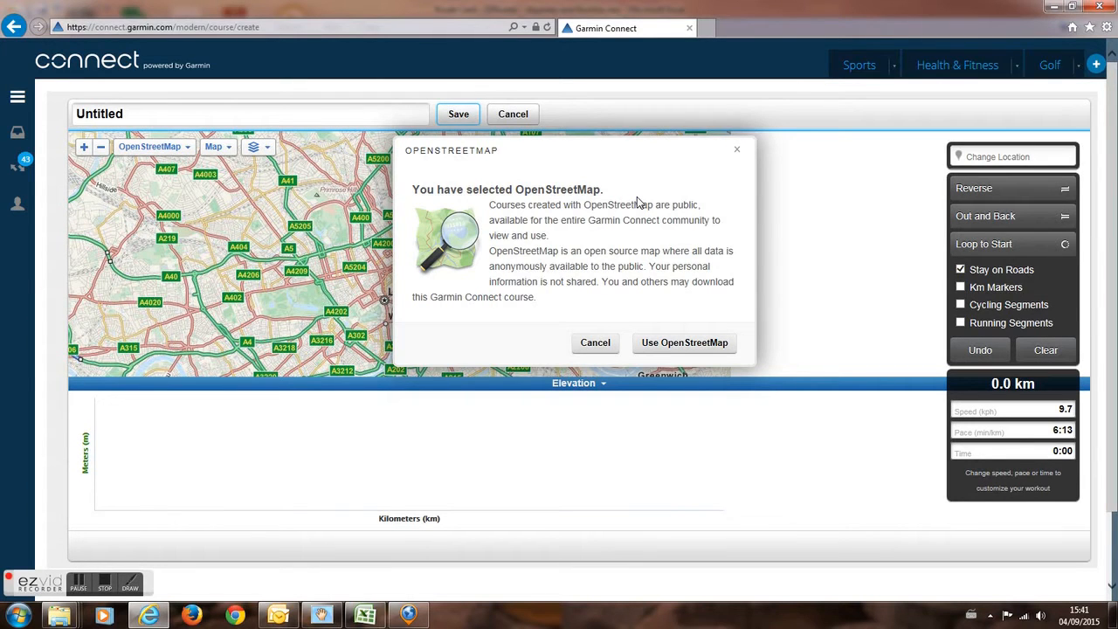
left_click(591, 345)
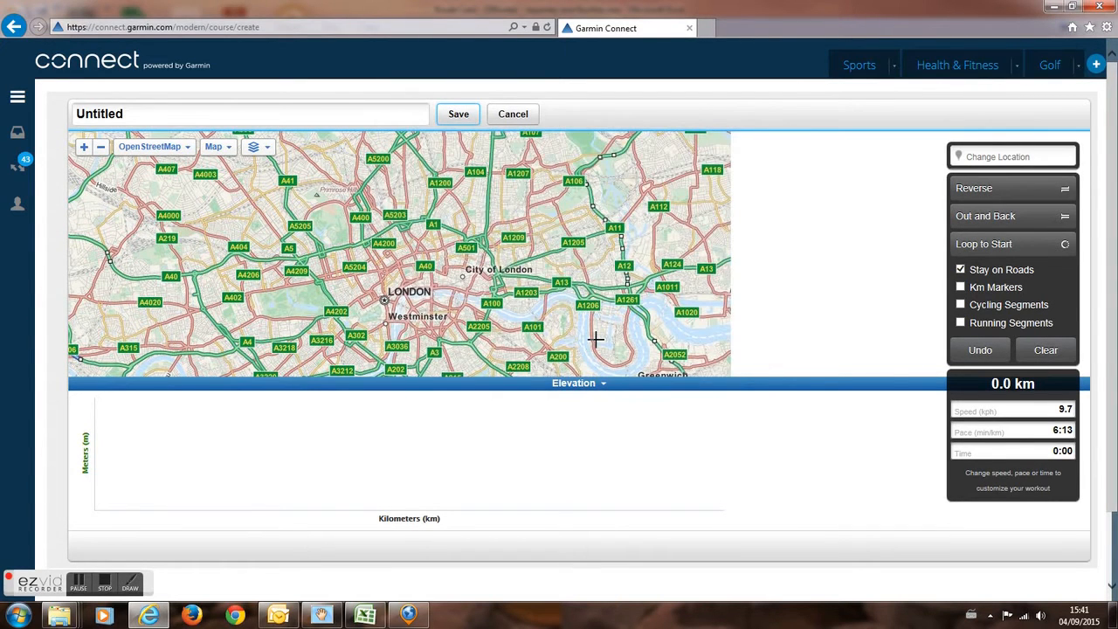
left_click(139, 150)
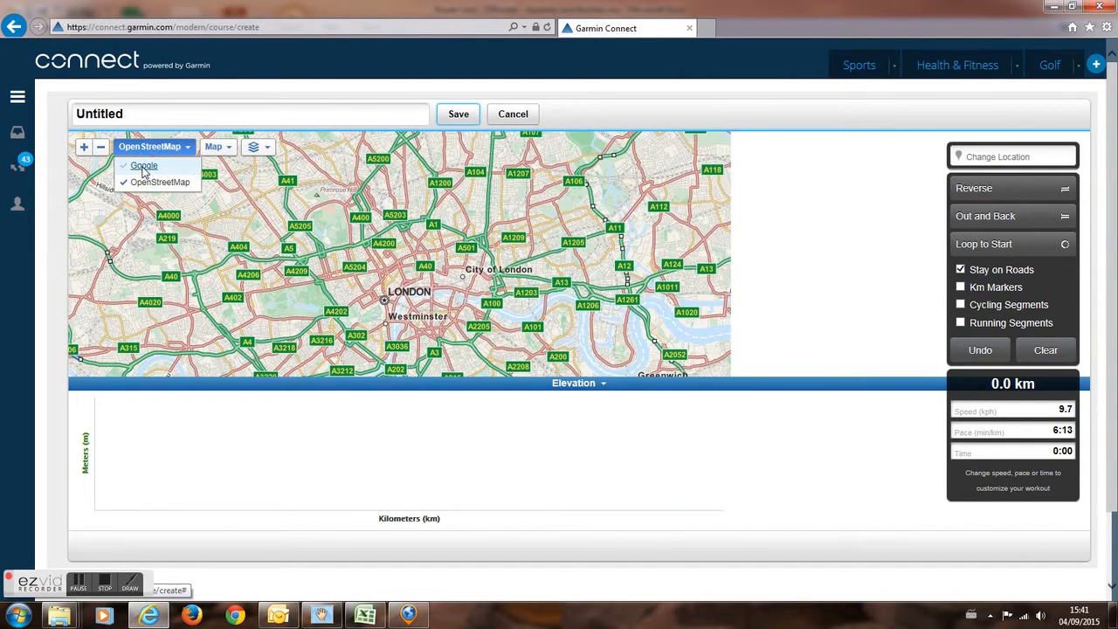
left_click(144, 167)
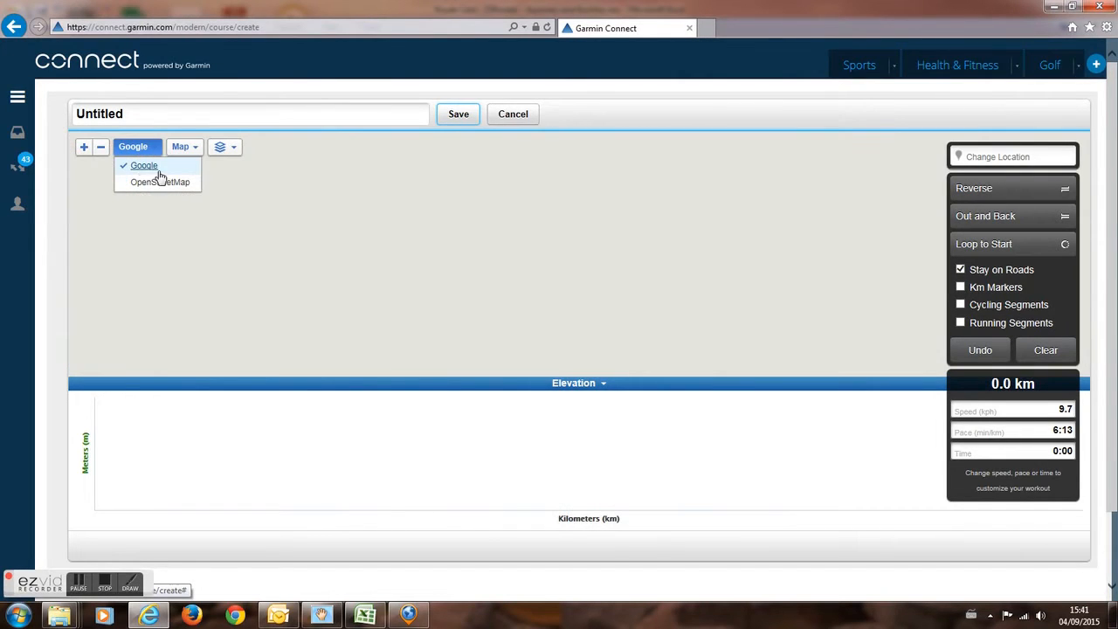
left_click(600, 386)
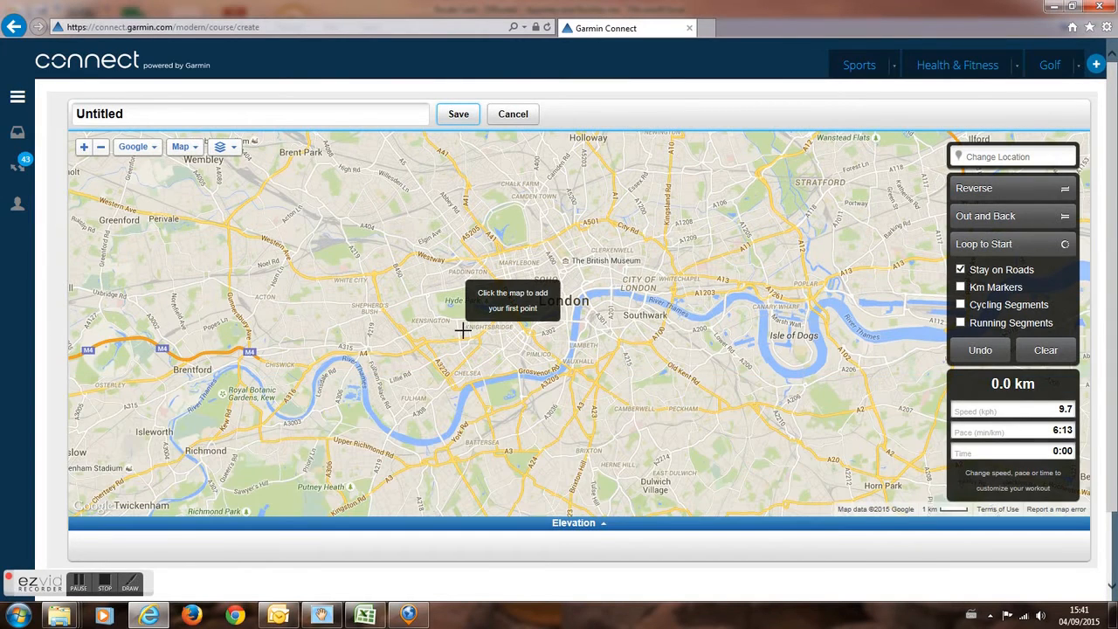
Step: Place the course's starting point in Tewkesbury, between Oldbury Rd and Chance St, just south of Station St
scroll(465, 334, "down", 1)
scroll(418, 339, "down", 2)
scroll(419, 340, "down", 1)
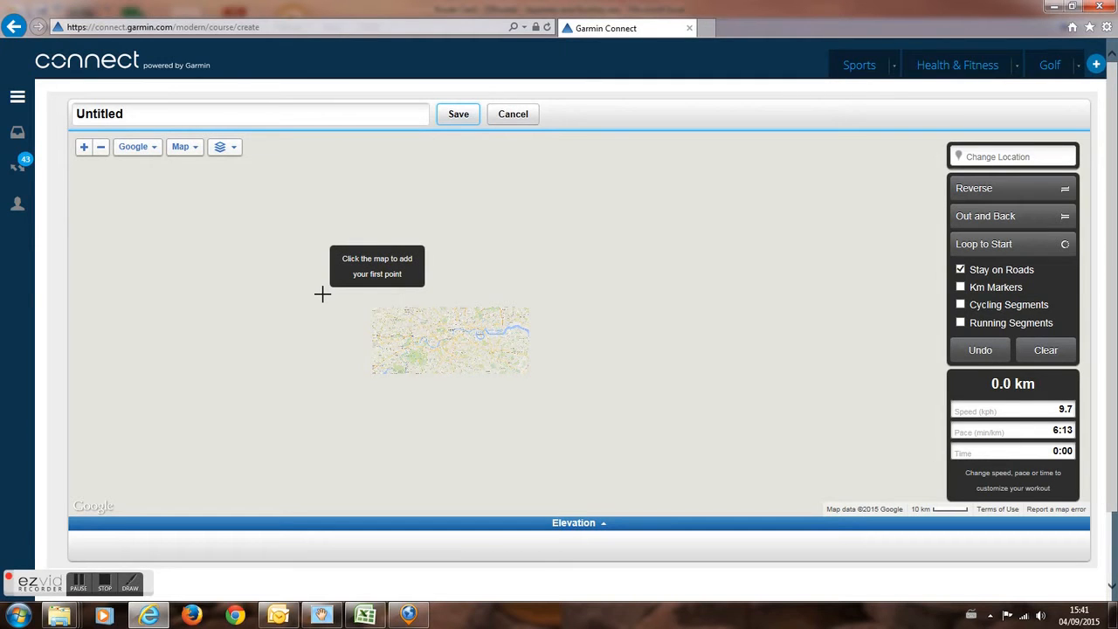
left_click_drag(322, 294, 577, 370)
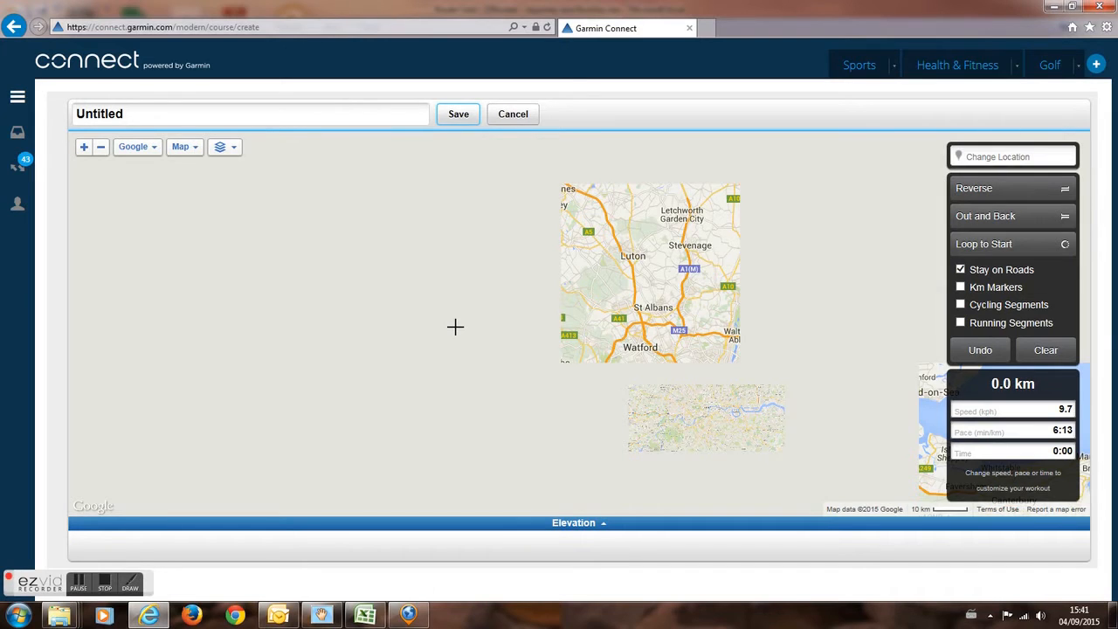
scroll(455, 327, "up", 2)
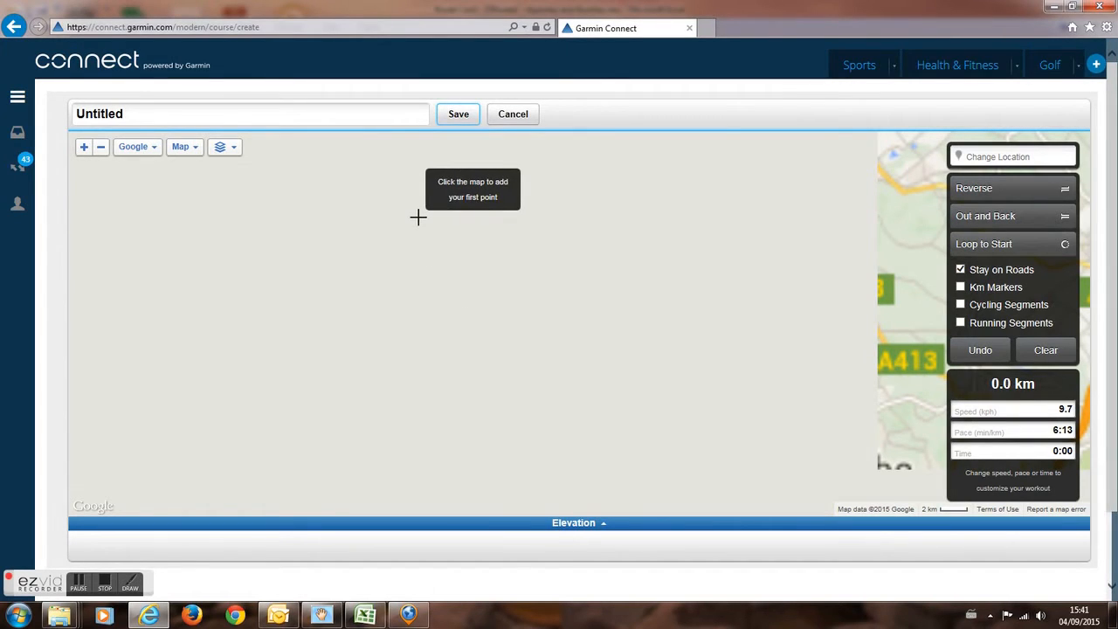
left_click_drag(498, 266, 540, 293)
left_click_drag(393, 284, 512, 277)
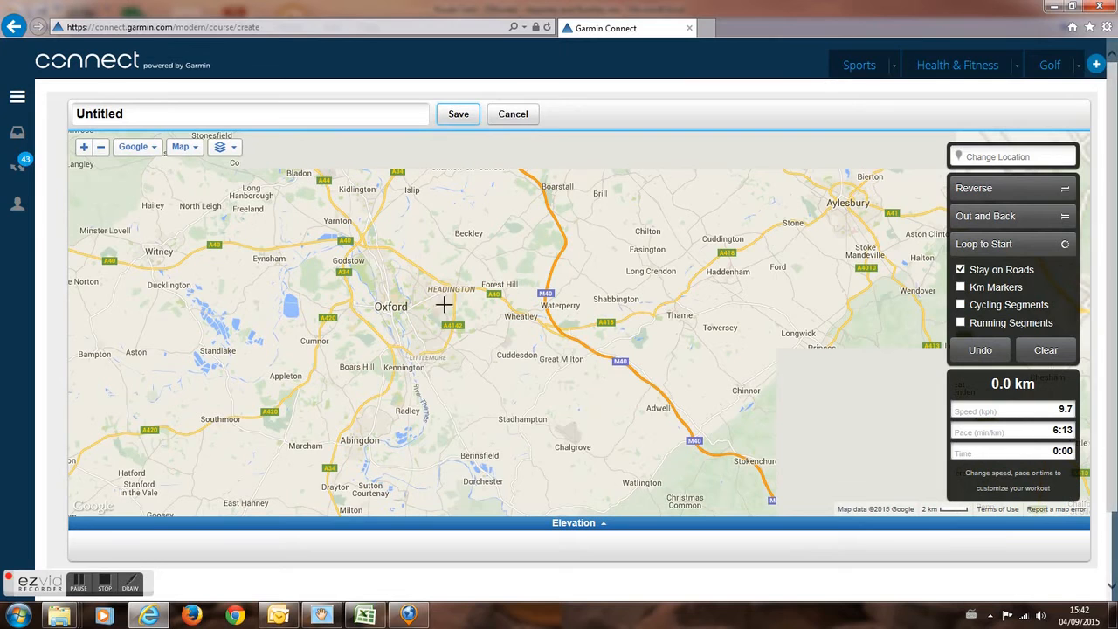
left_click_drag(224, 245, 619, 363)
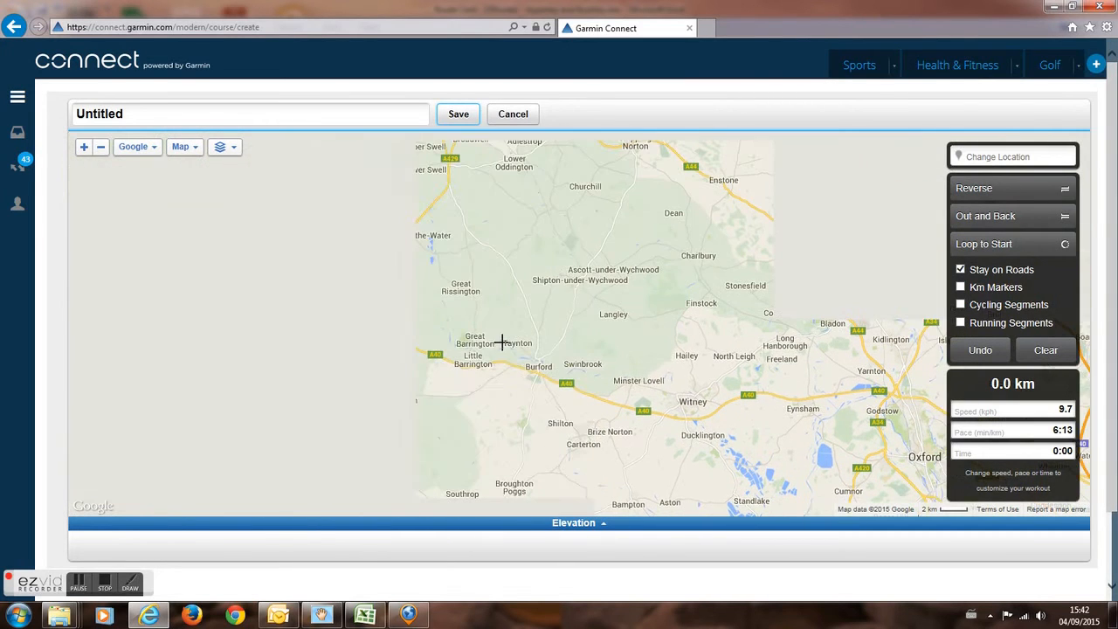
left_click_drag(327, 260, 679, 347)
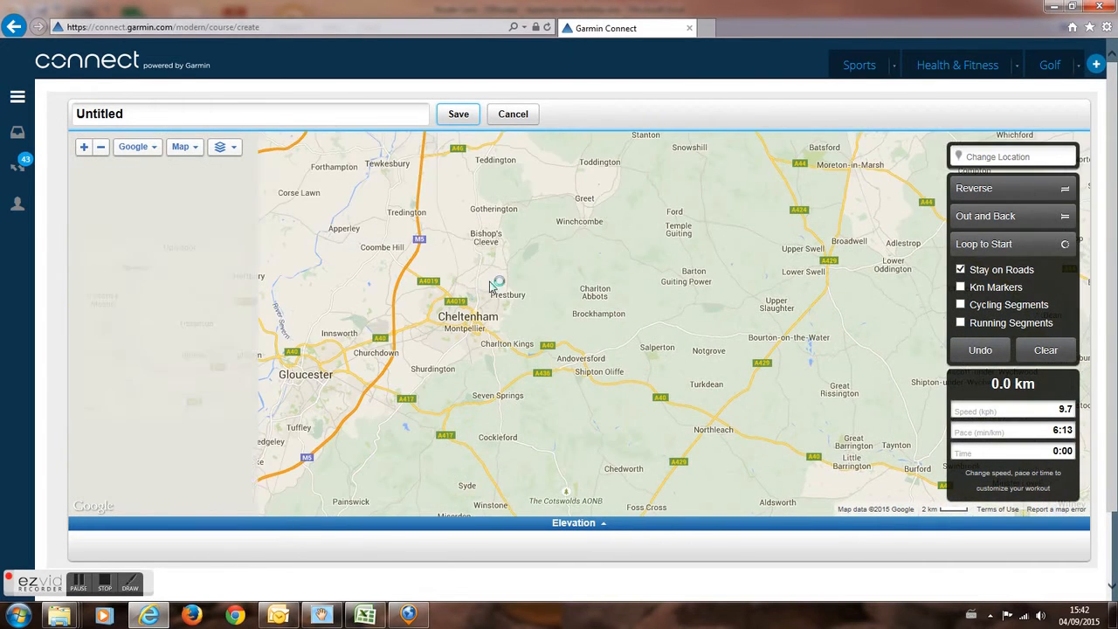
left_click_drag(426, 251, 312, 312)
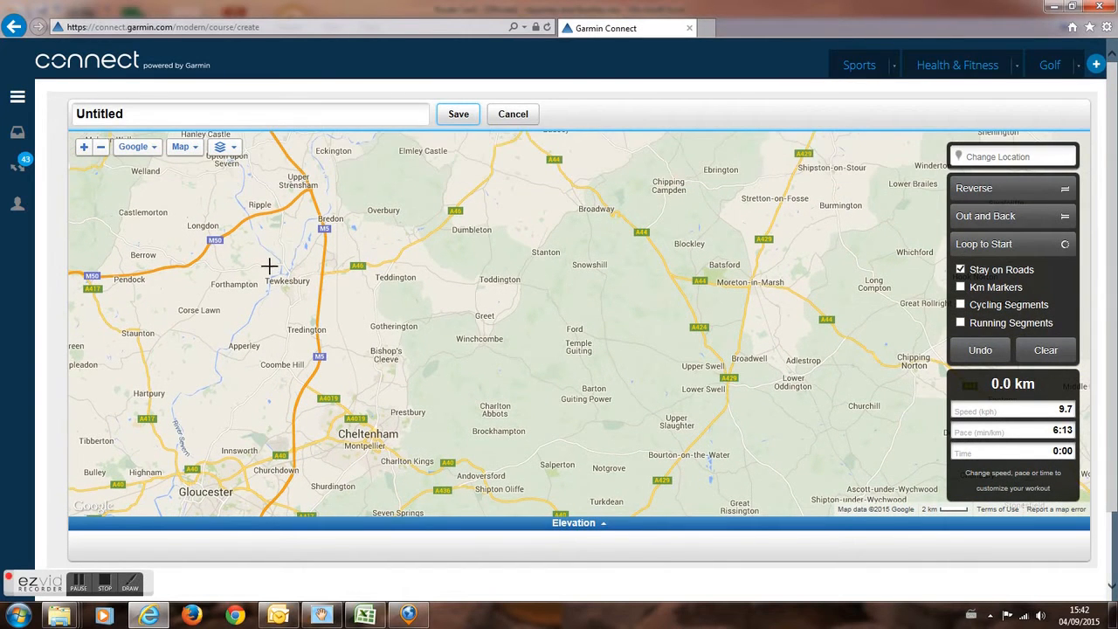
scroll(268, 267, "up", 2)
scroll(305, 273, "up", 1)
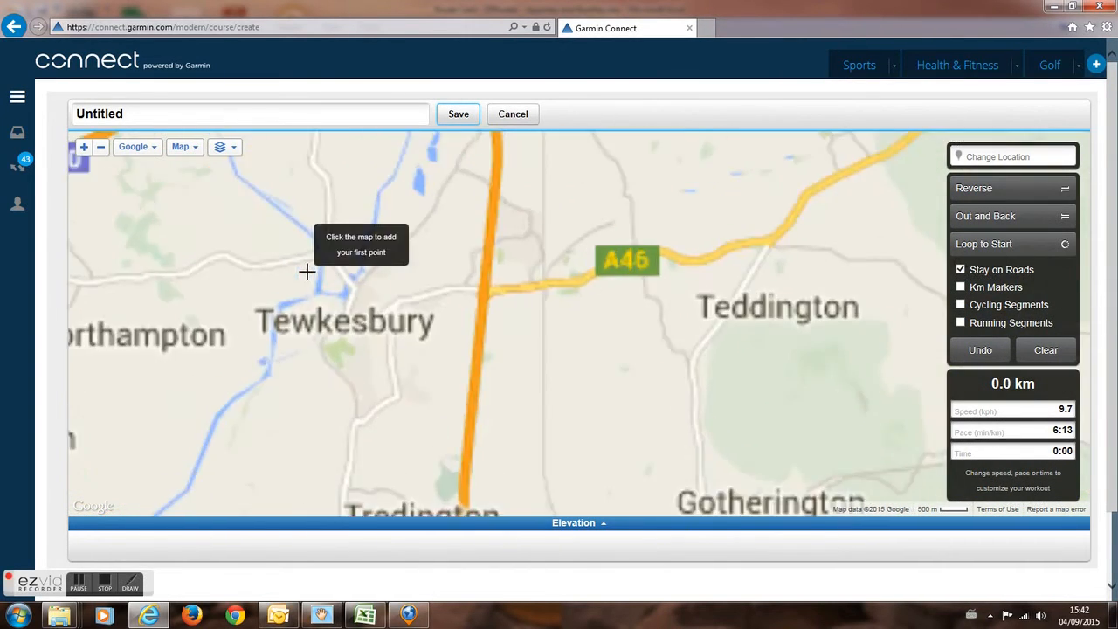
scroll(382, 276, "up", 1)
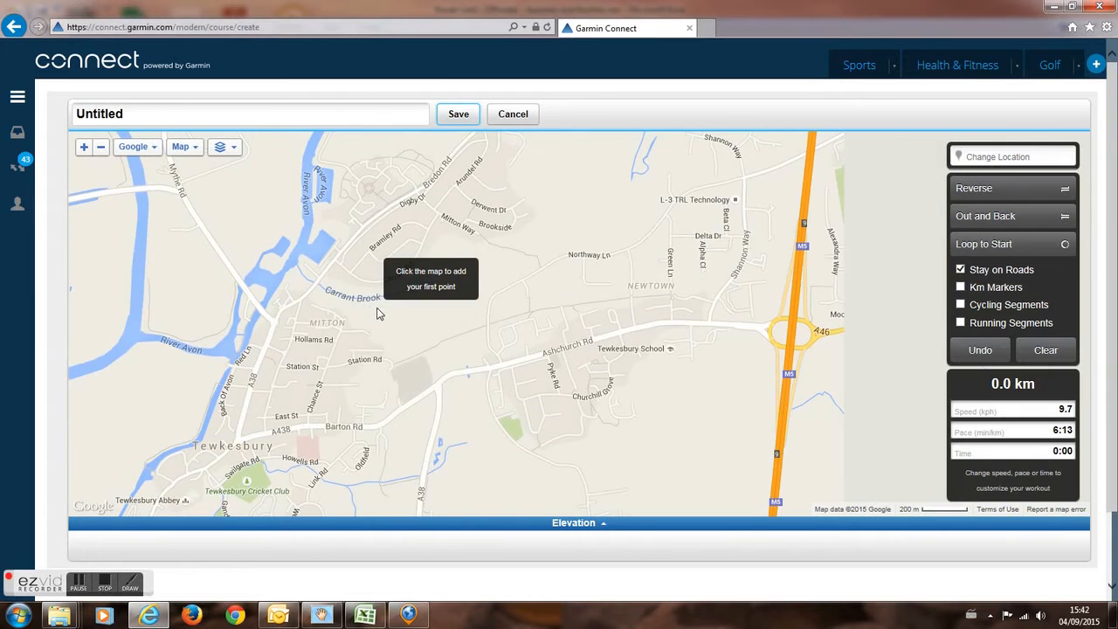
left_click_drag(303, 373, 399, 324)
scroll(397, 325, "up", 1)
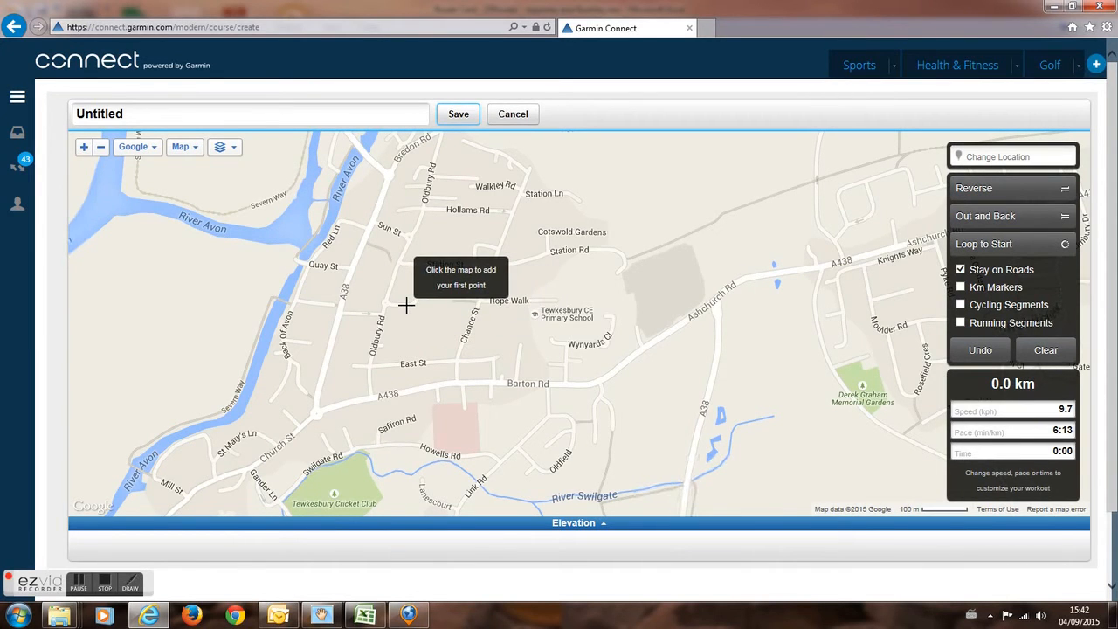
left_click(407, 304)
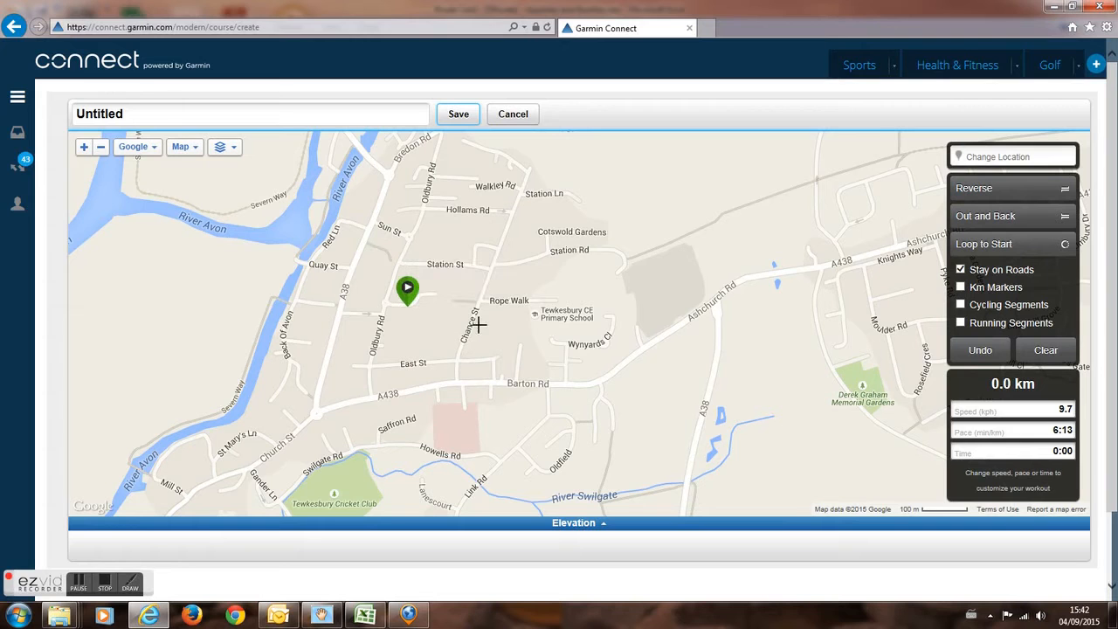
Step: Extend the route along Barton Rd to Ashchurch Rd and on to the lane southeast of Derek Graham Memorial Gardens
mouse_move(514, 229)
left_mouse_down()
mouse_move(420, 407)
mouse_move(409, 283)
left_mouse_up()
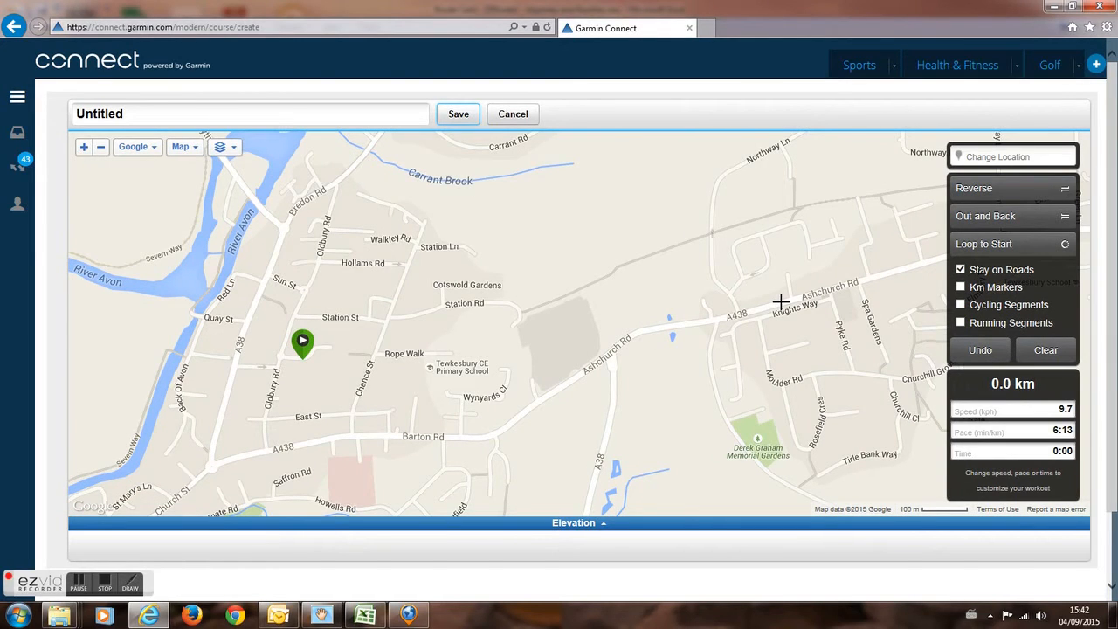
left_click(541, 401)
mouse_move(748, 351)
left_mouse_down()
mouse_move(437, 357)
mouse_move(399, 369)
left_mouse_up()
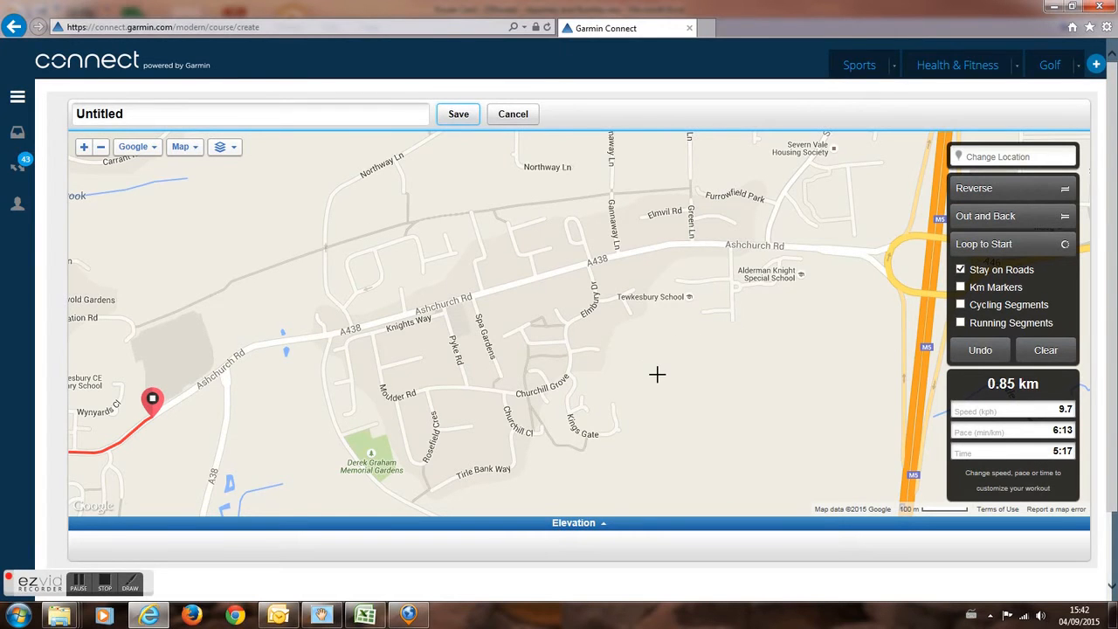
left_click_drag(657, 374, 617, 291)
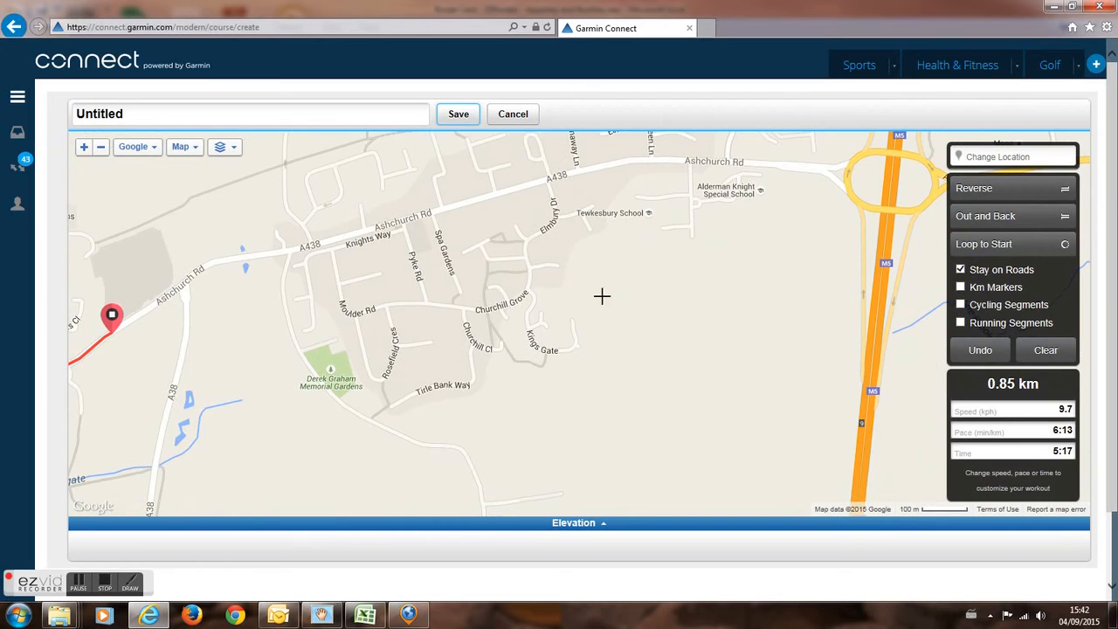
left_click(411, 444)
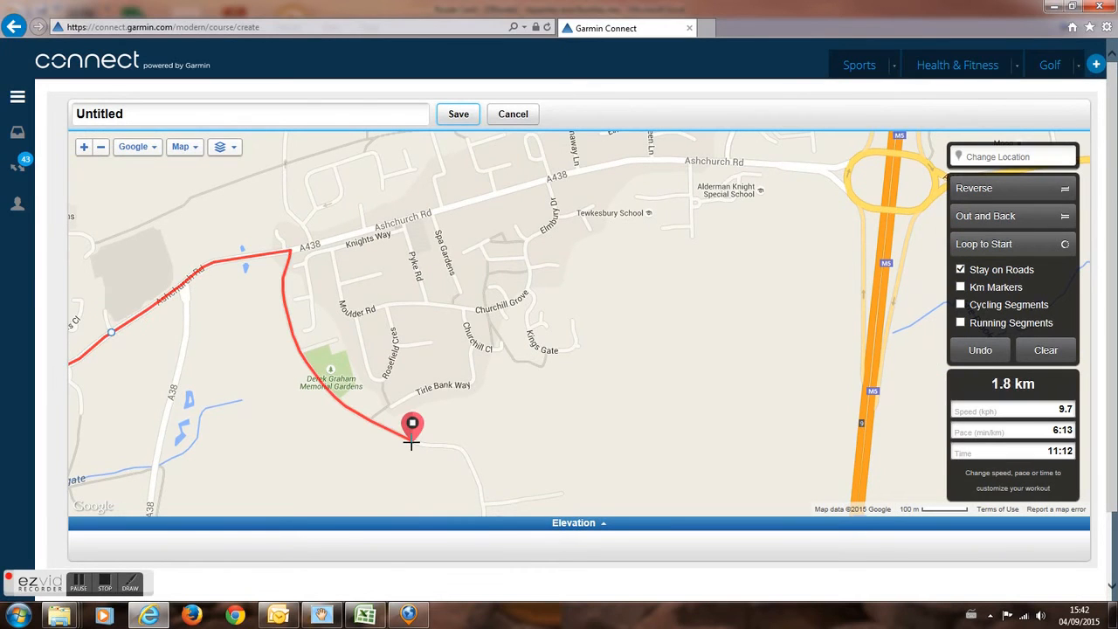
Step: Extend the route with points on the lane just west of the M5 and on the road just south of Abbey Dressage
left_click_drag(591, 439, 493, 203)
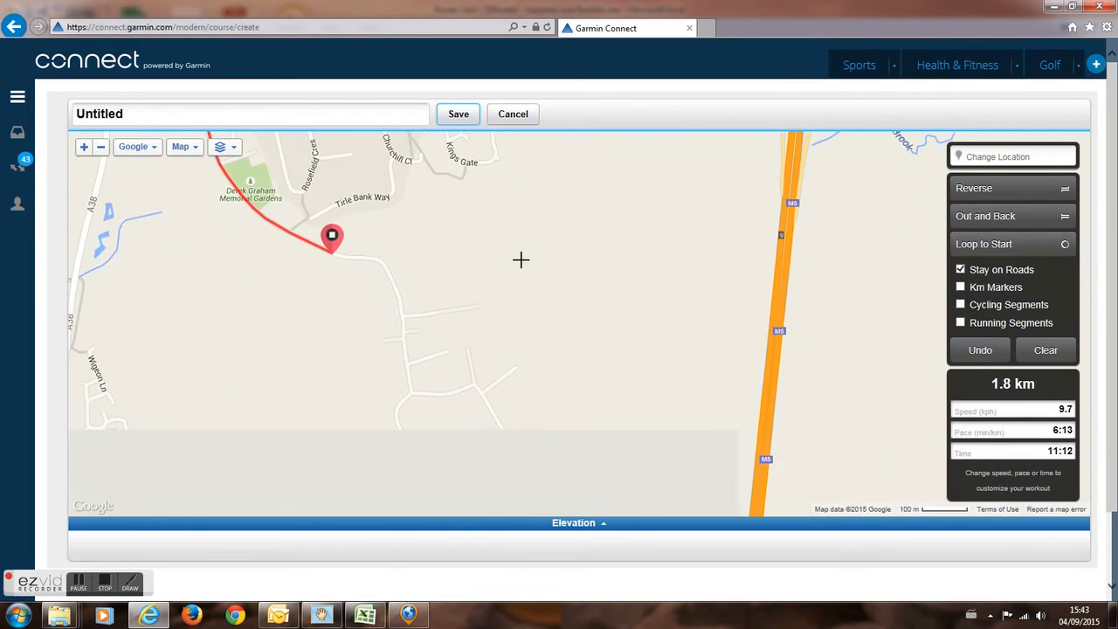
left_click_drag(603, 441, 532, 272)
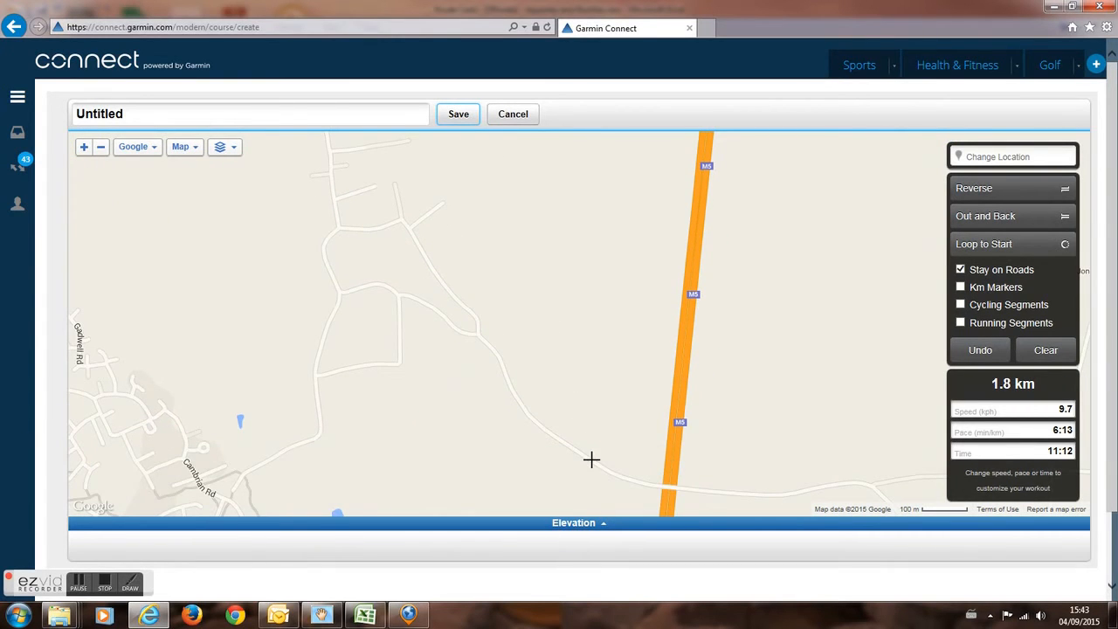
left_click(591, 459)
mouse_move(734, 472)
left_mouse_down()
mouse_move(704, 376)
mouse_move(702, 215)
left_mouse_up()
left_click_drag(726, 320, 516, 324)
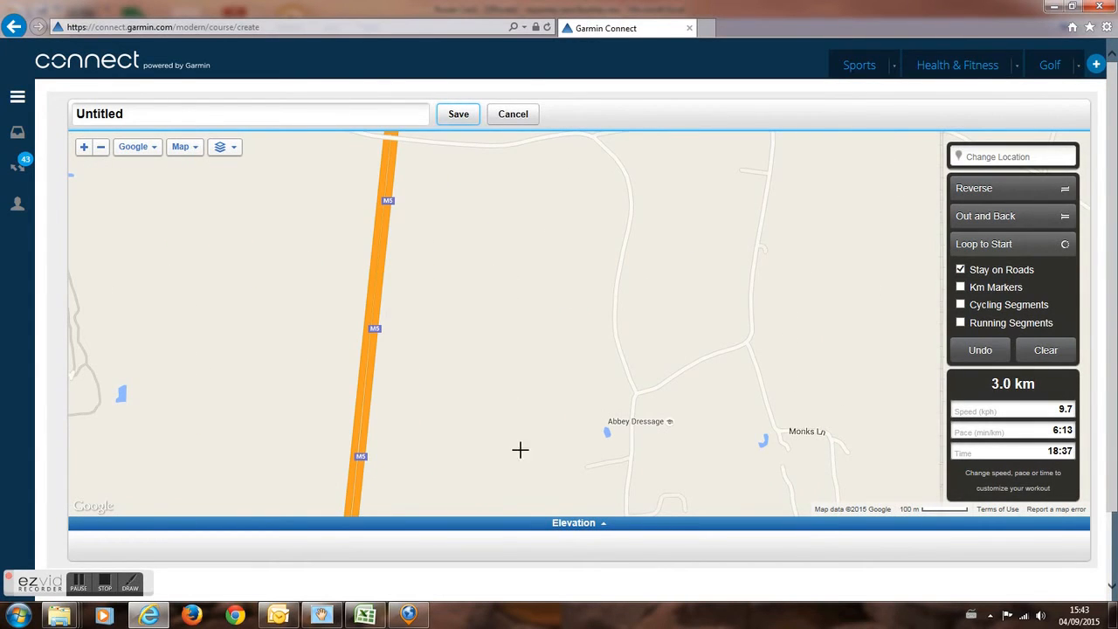
left_click(631, 483)
Step: Continue the route back west across the M5 and along the lane past the northern tip of the green area
mouse_move(505, 470)
left_mouse_down()
mouse_move(533, 250)
mouse_move(565, 191)
left_mouse_up()
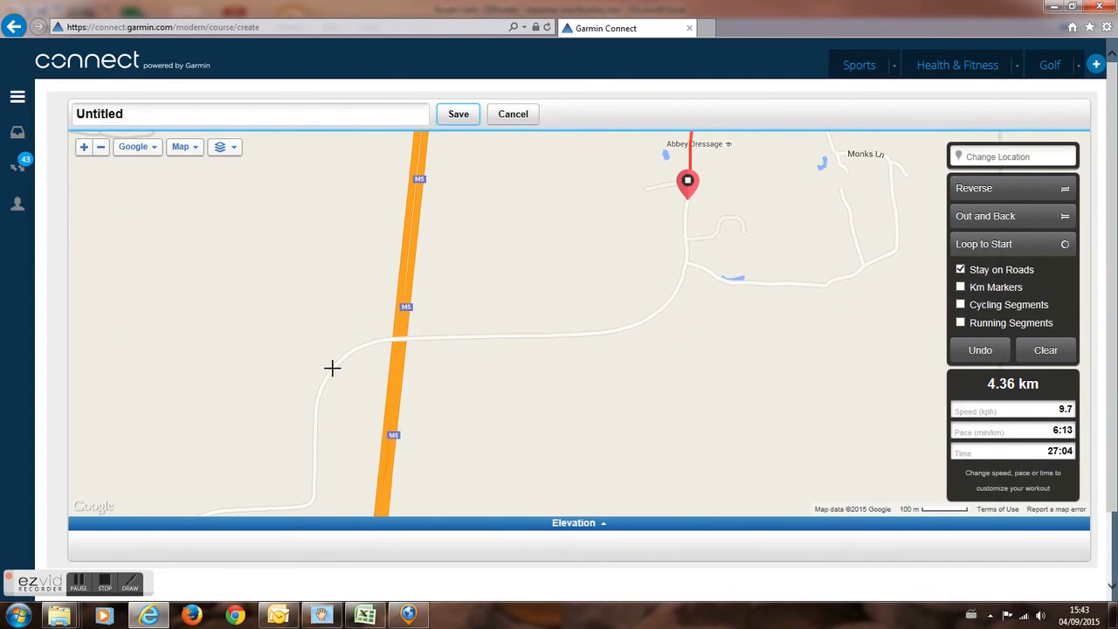
left_click(333, 370)
left_click_drag(234, 412, 524, 189)
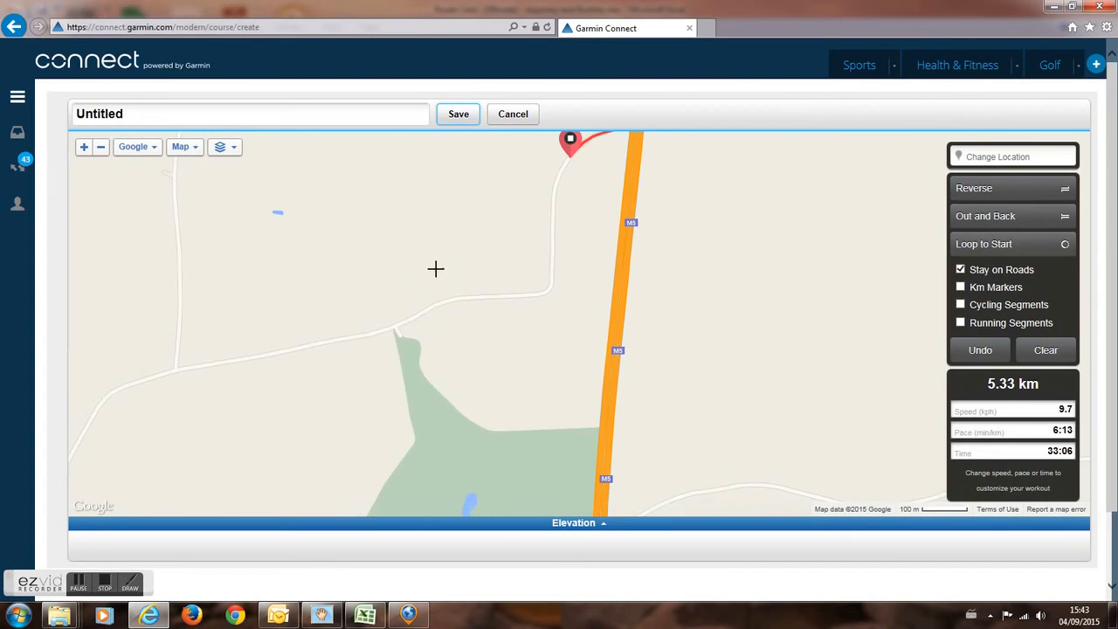
left_click(232, 364)
Step: Extend the route southwest to Stoke Rd just west of the stream, and on to a point just east of the A38
mouse_move(260, 283)
left_mouse_down()
mouse_move(472, 219)
mouse_move(573, 209)
left_mouse_up()
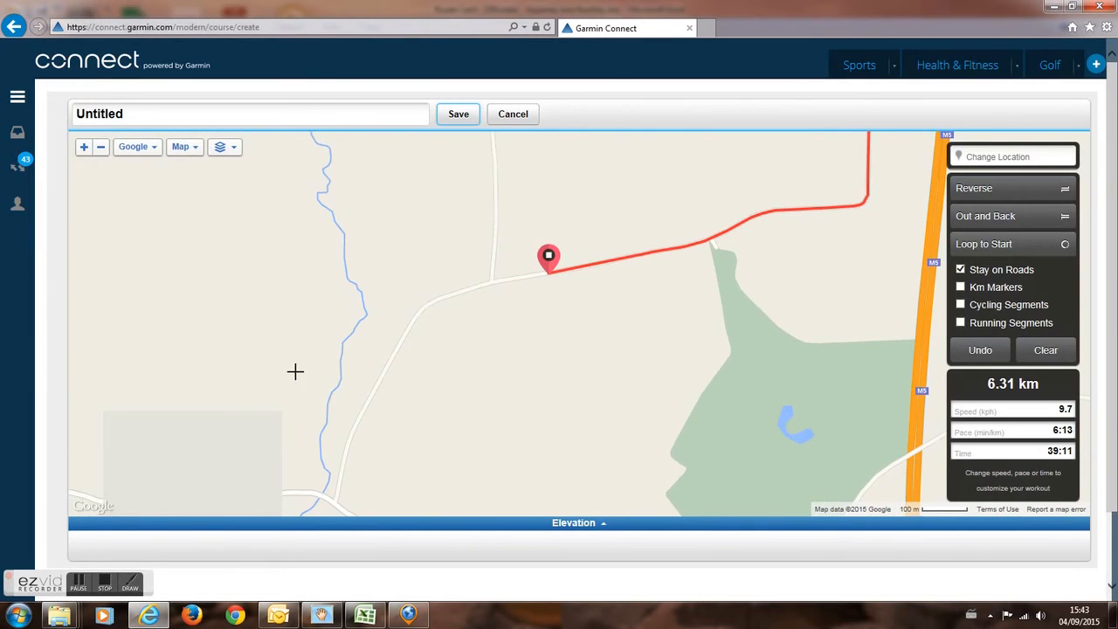
left_click_drag(294, 340, 440, 180)
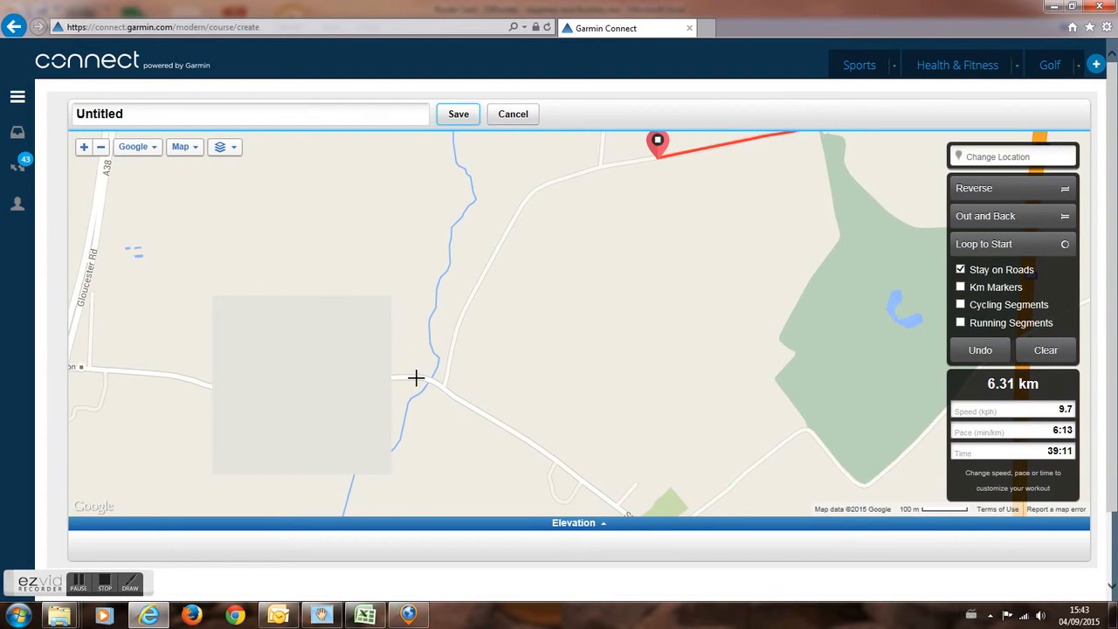
left_click(417, 381)
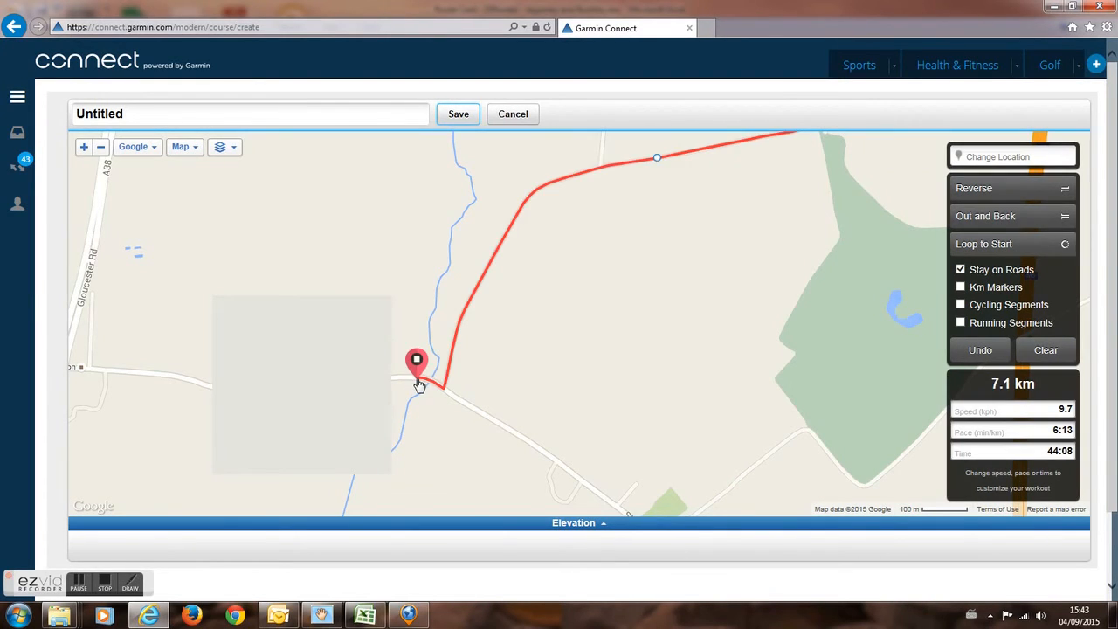
left_click_drag(159, 329, 414, 271)
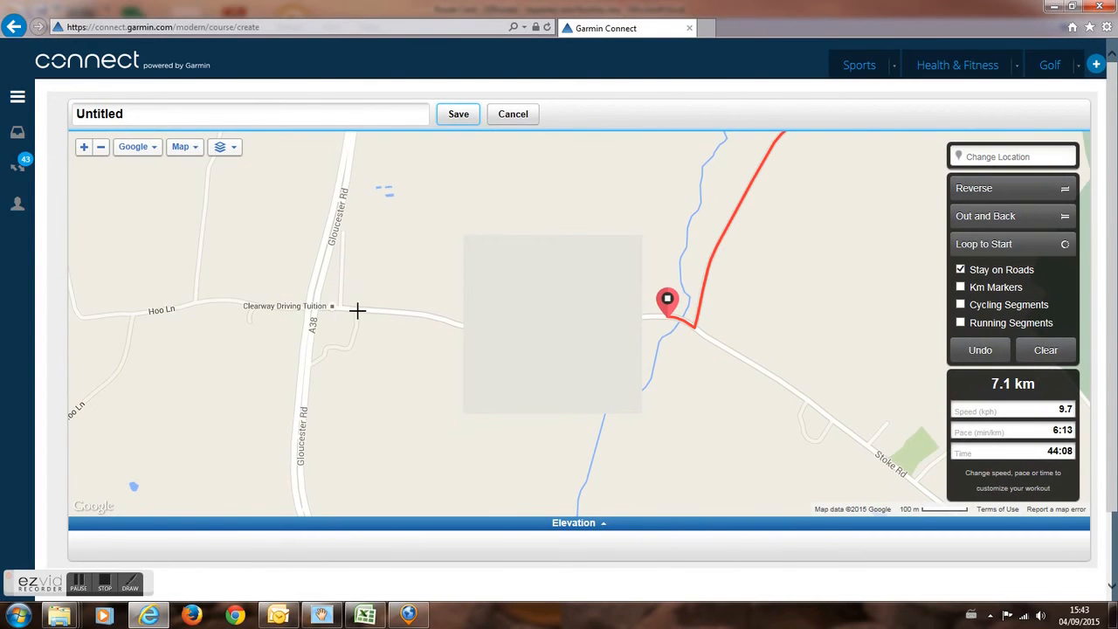
left_click(361, 310)
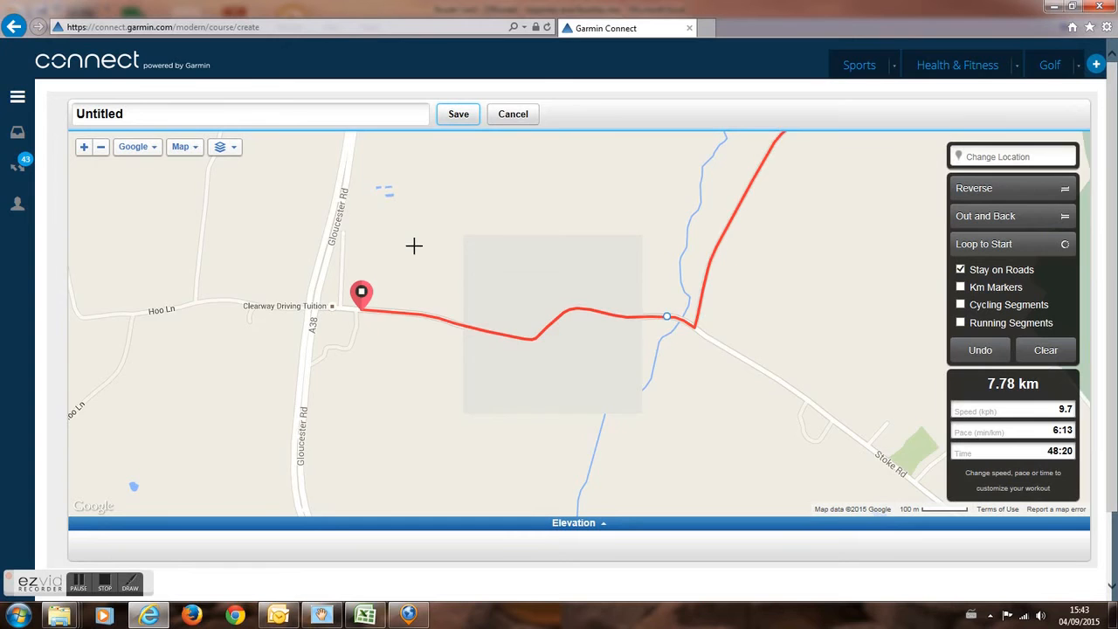
Step: Extend the route north along the A38 to just south of the roundabout, and add a waypoint on the line northwest of the green area
left_click_drag(383, 363, 386, 379)
left_click_drag(380, 242, 362, 349)
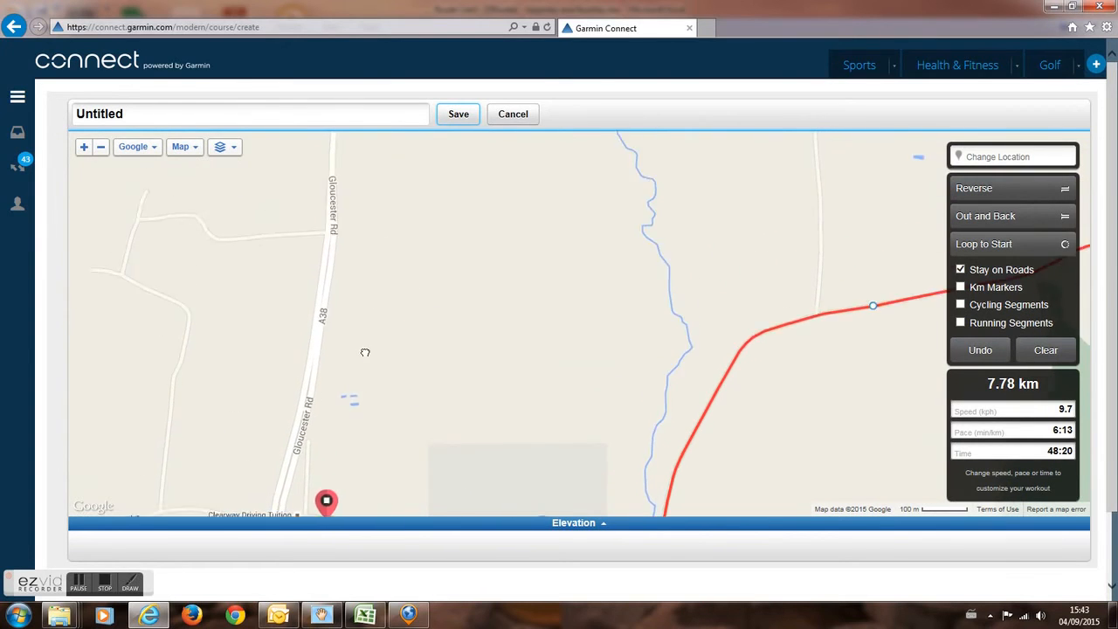
scroll(355, 304, "down", 1)
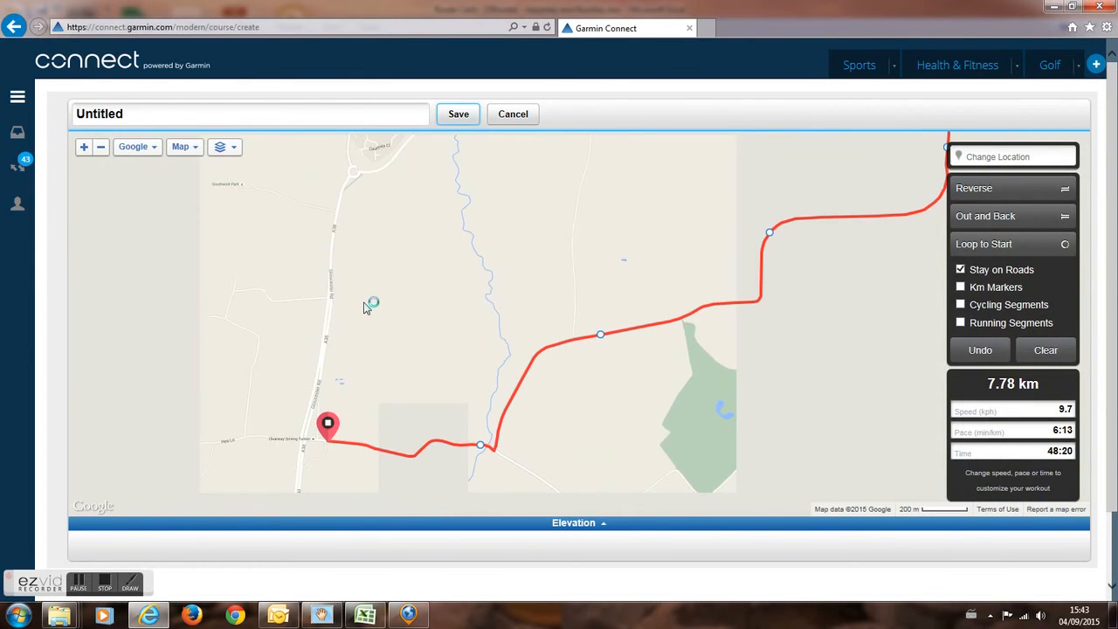
left_click(338, 203)
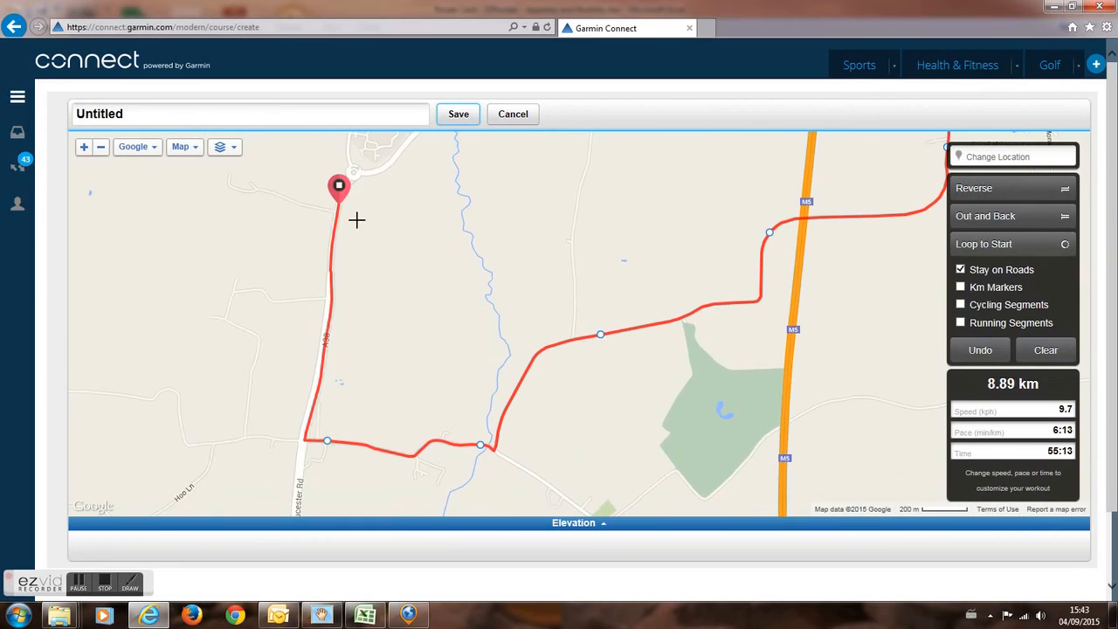
left_click(666, 325)
Step: Set the course speed to 25 kph and loop the route back to its start
left_click(1040, 411)
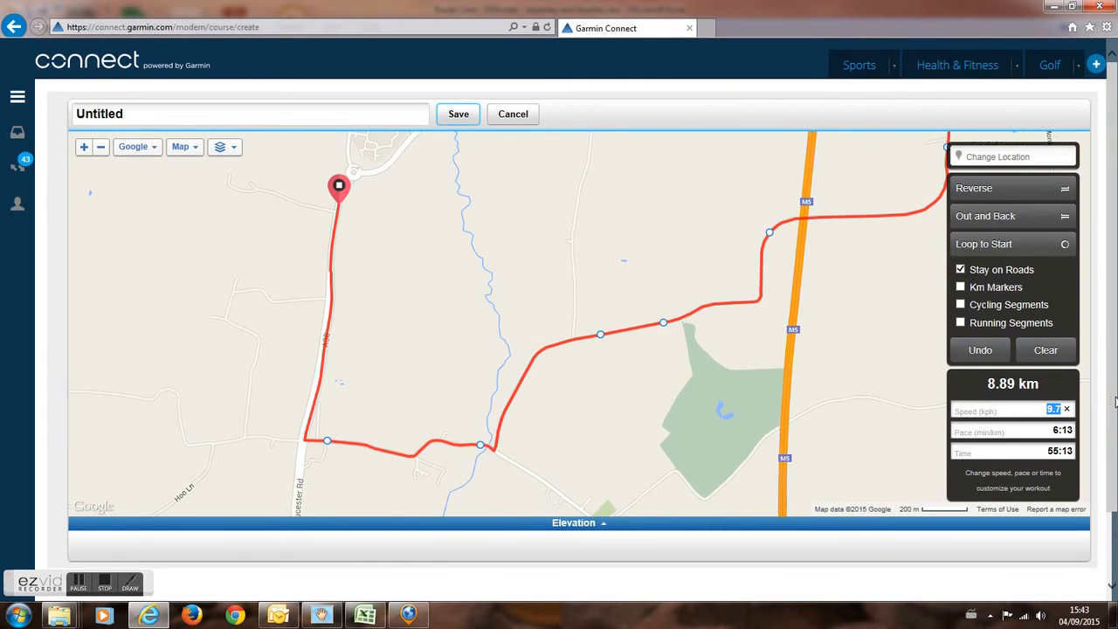
type("25")
key("Return")
left_click(992, 247)
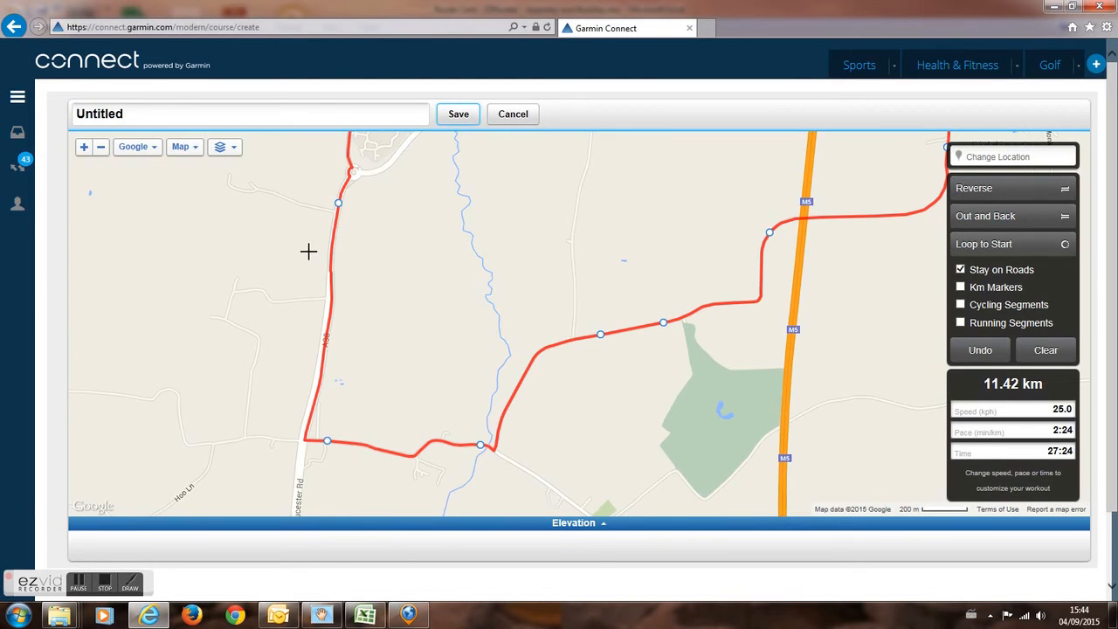
Step: Name the course "Short Sample Route" and save it
left_click_drag(303, 246, 281, 368)
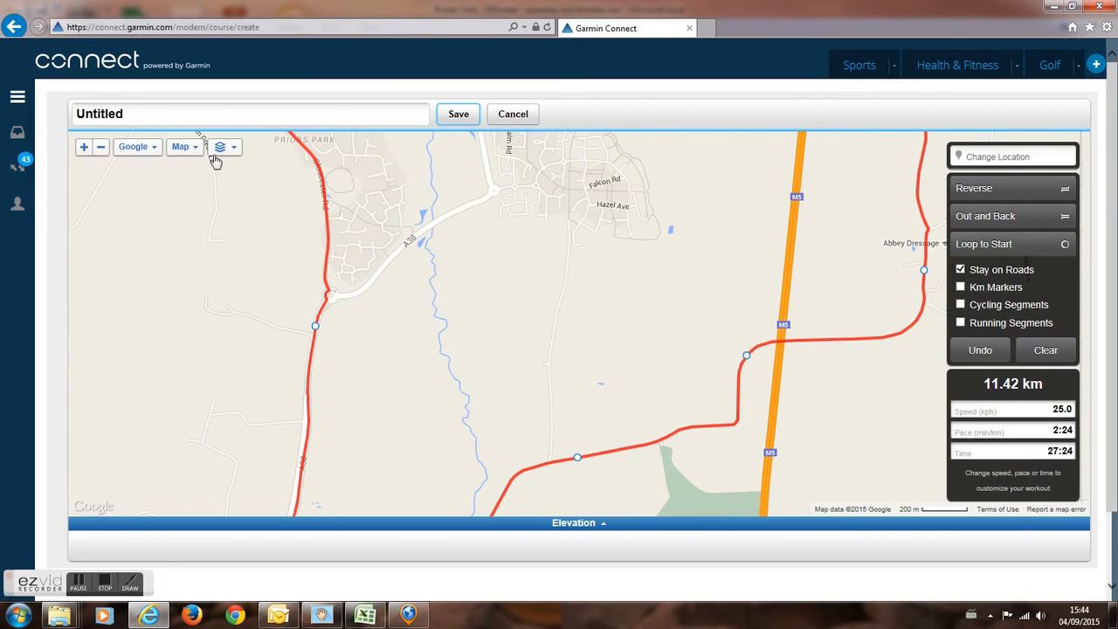
left_click(154, 113)
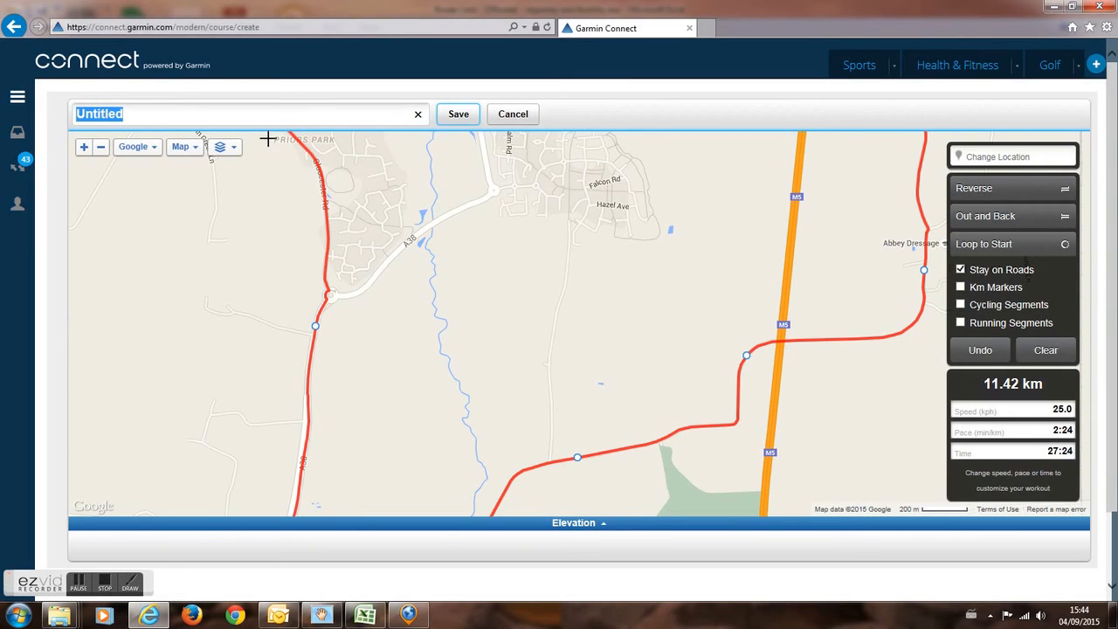
type("Short S")
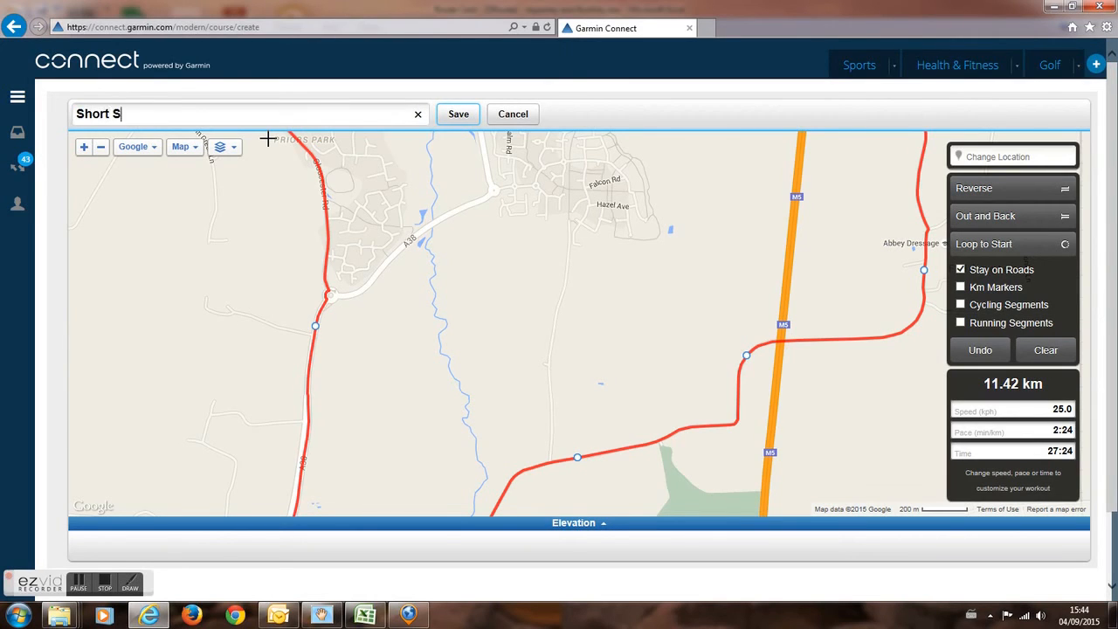
type("ample Route")
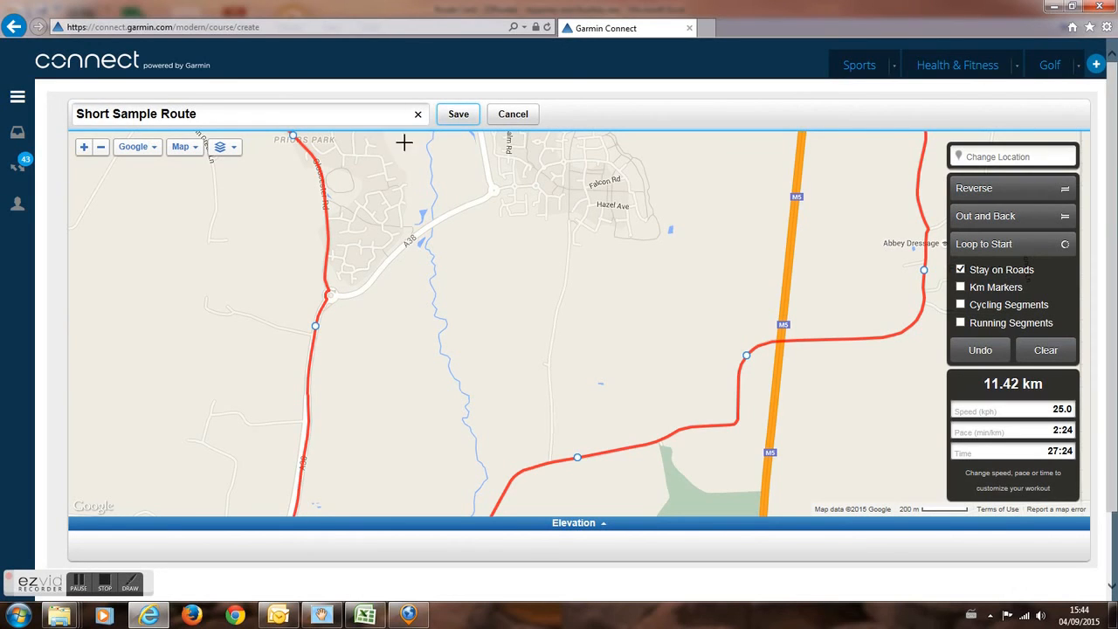
left_click(459, 115)
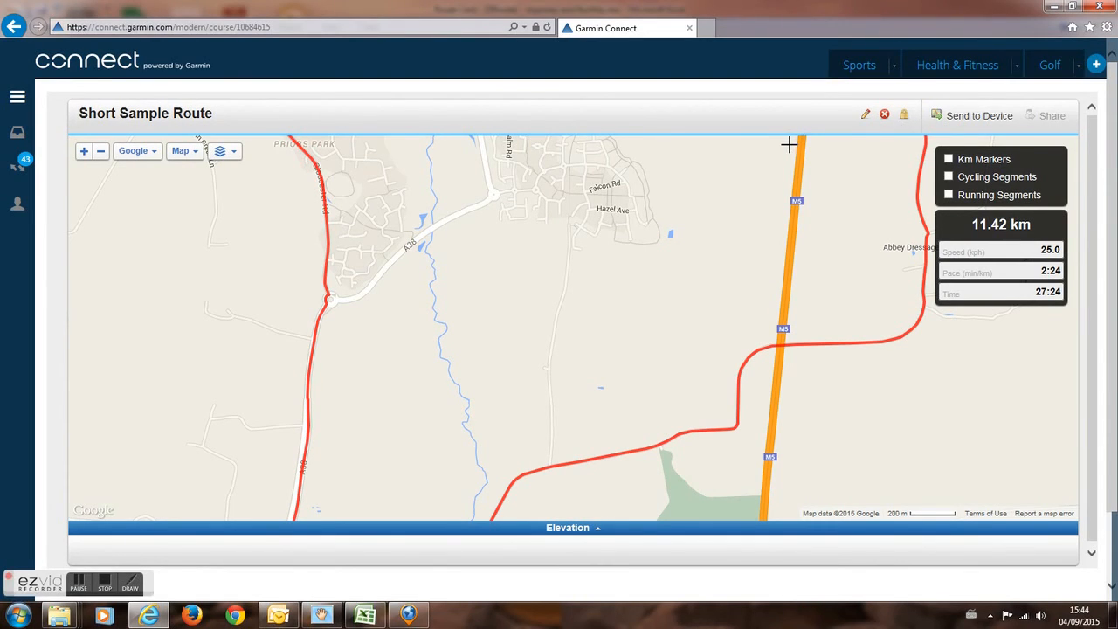
Step: Send the saved course to the Edge 500 device
left_click(968, 120)
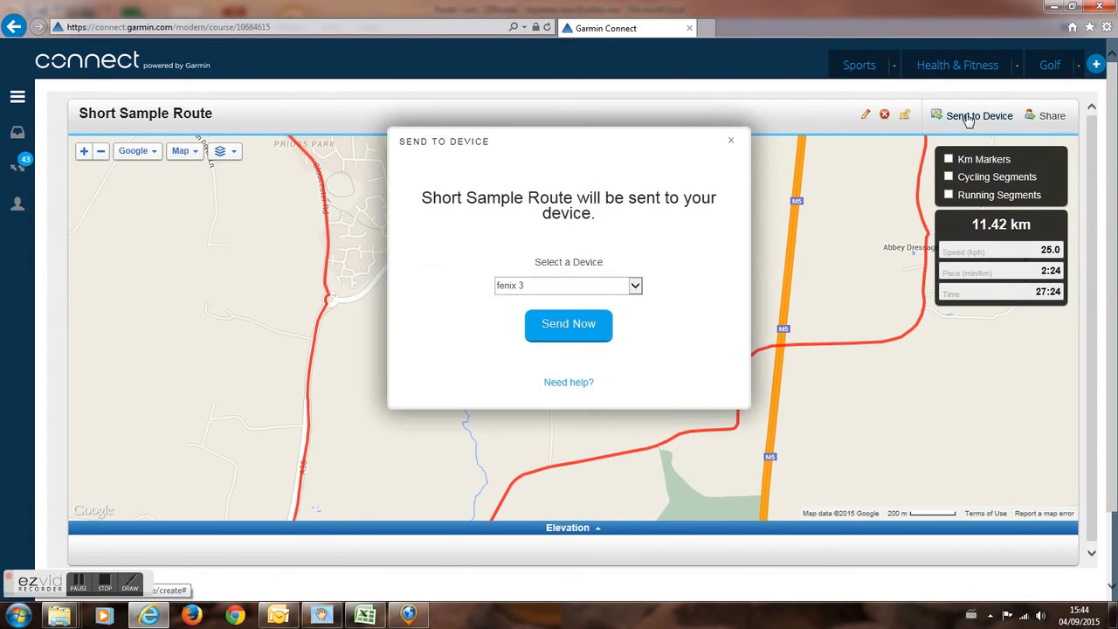
left_click(636, 286)
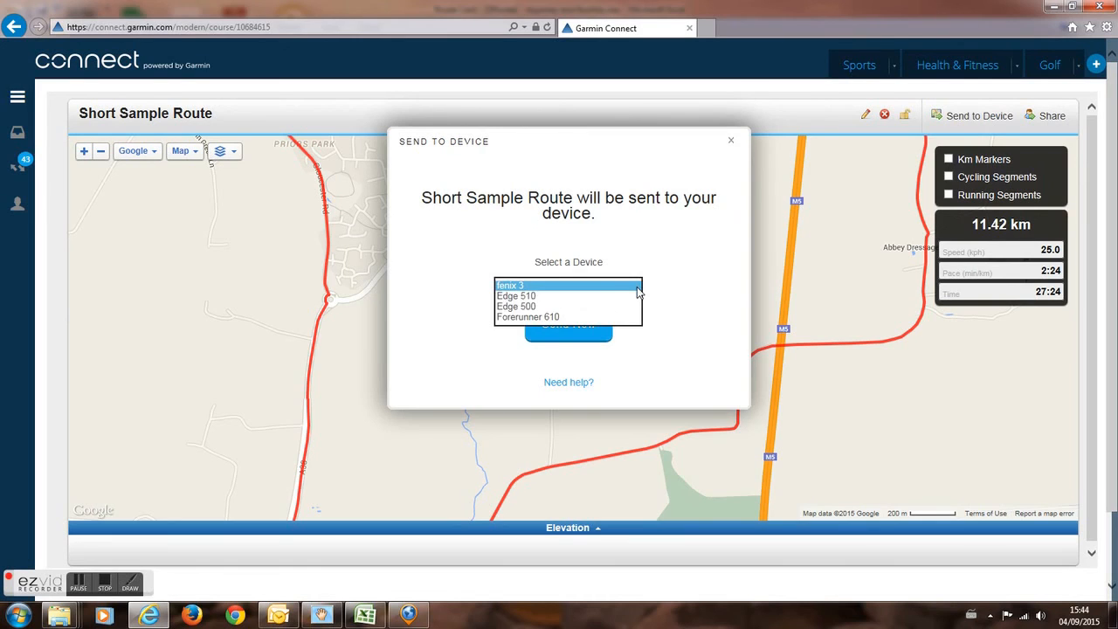
left_click(578, 306)
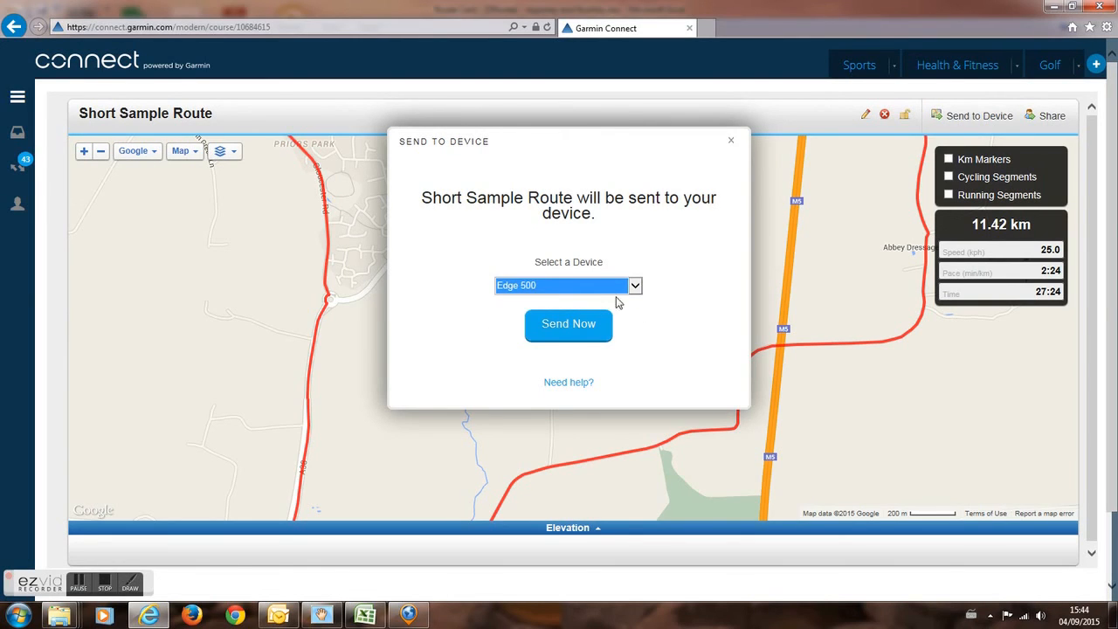
left_click(573, 331)
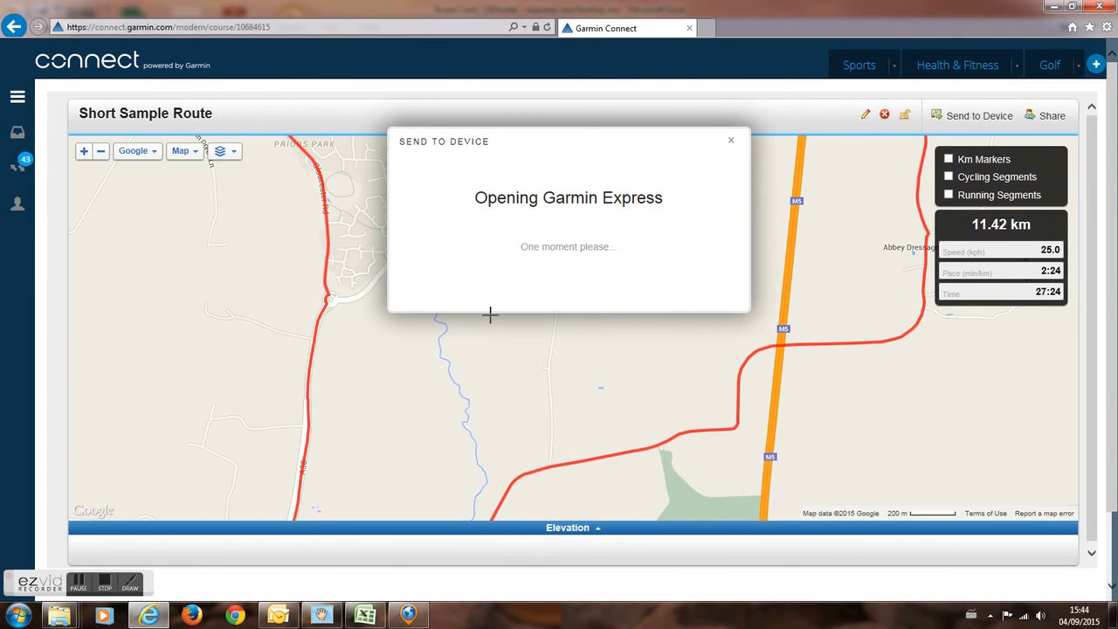